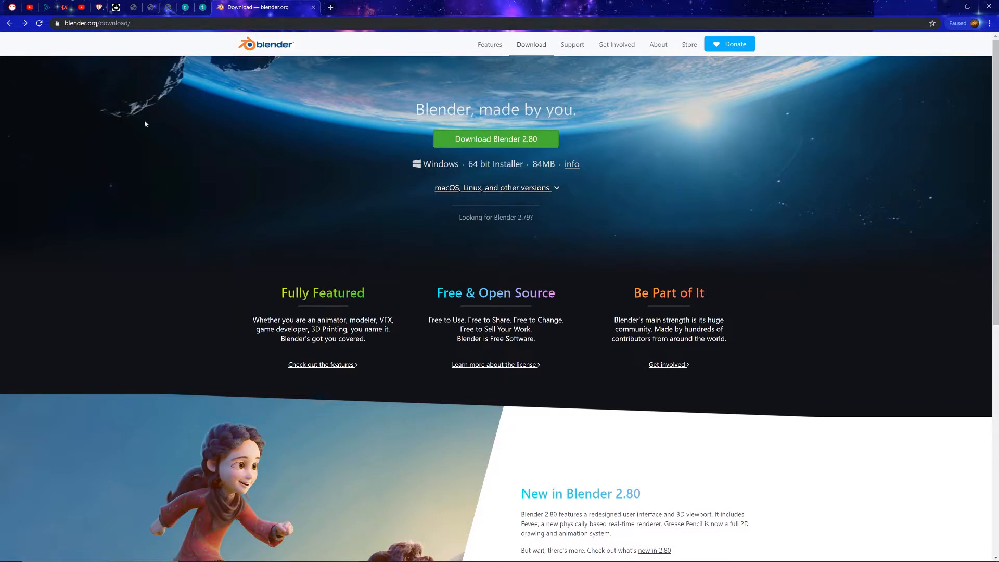
# Open the Blender experimental builds page from the Go Experimental section of the download page
pyautogui.scroll(-7, 179, 143)
pyautogui.scroll(-2, 192, 177)
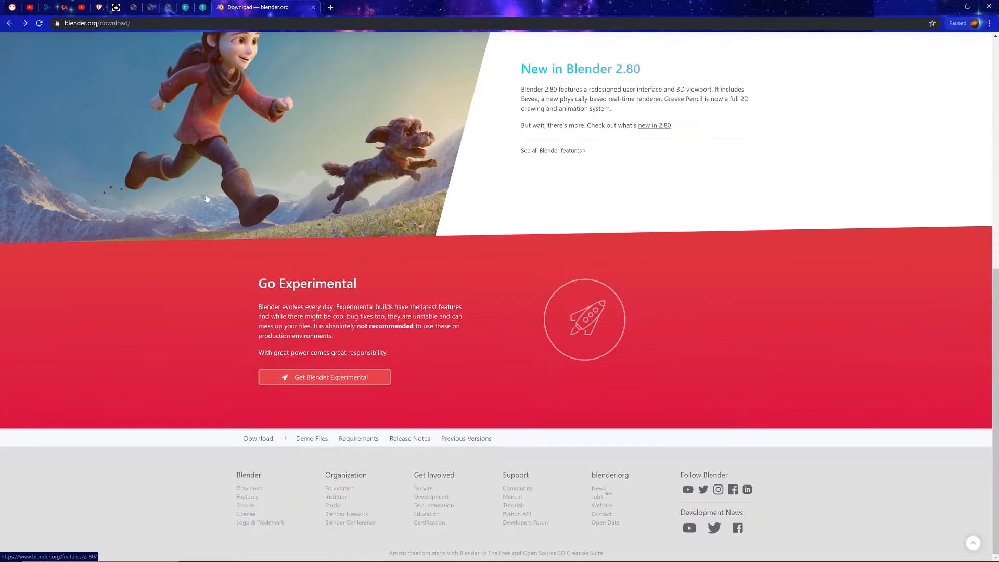
pyautogui.click(329, 384)
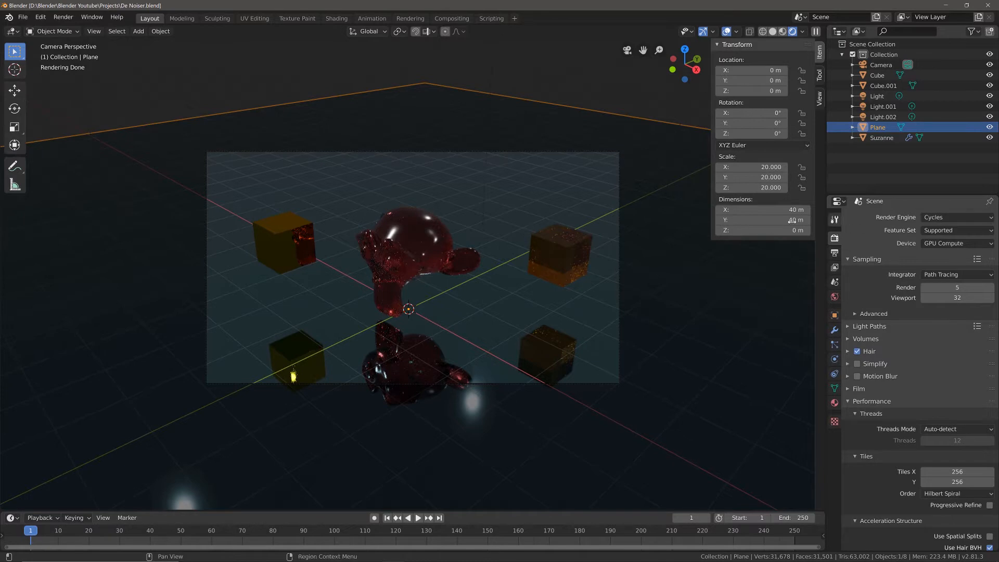
# Render the current frame, then switch the render result to Slot 1 and return to the 3D scene
pyautogui.click(63, 16)
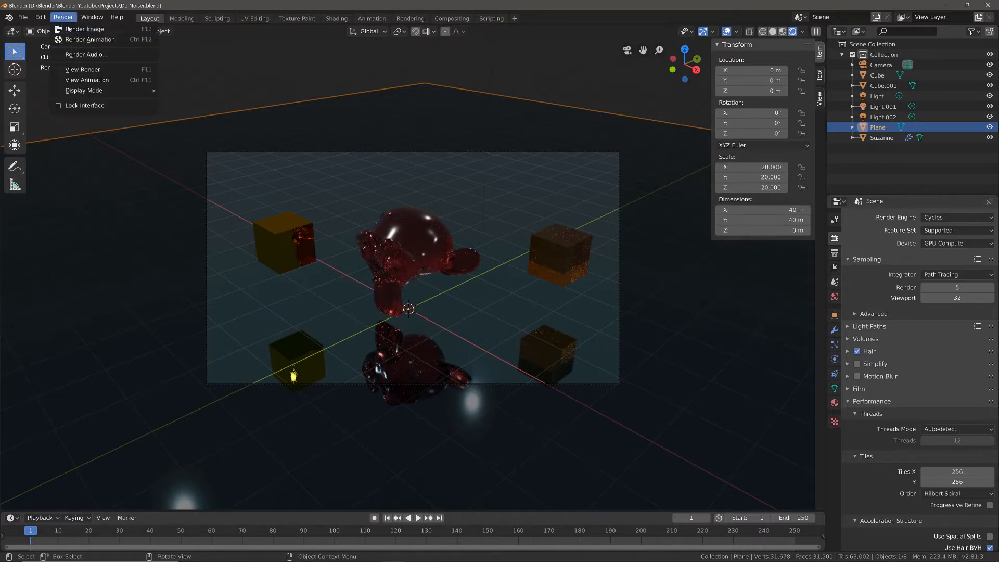
pyautogui.click(76, 29)
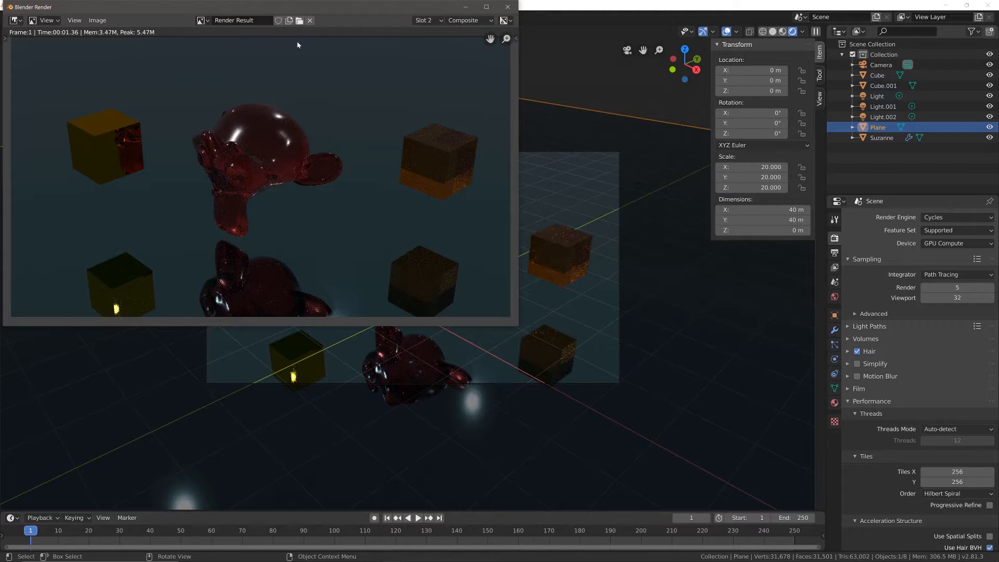
pyautogui.click(430, 21)
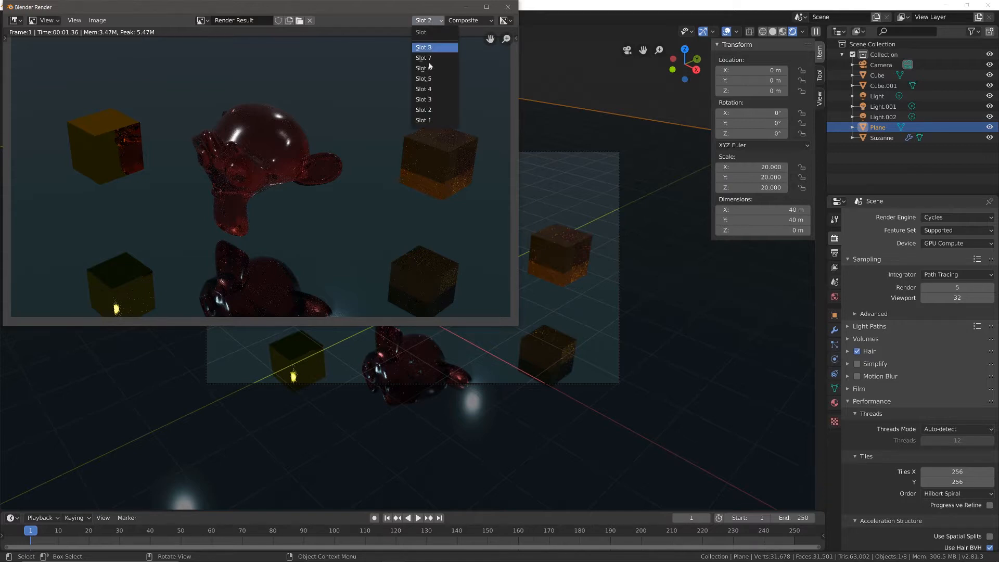
pyautogui.click(433, 121)
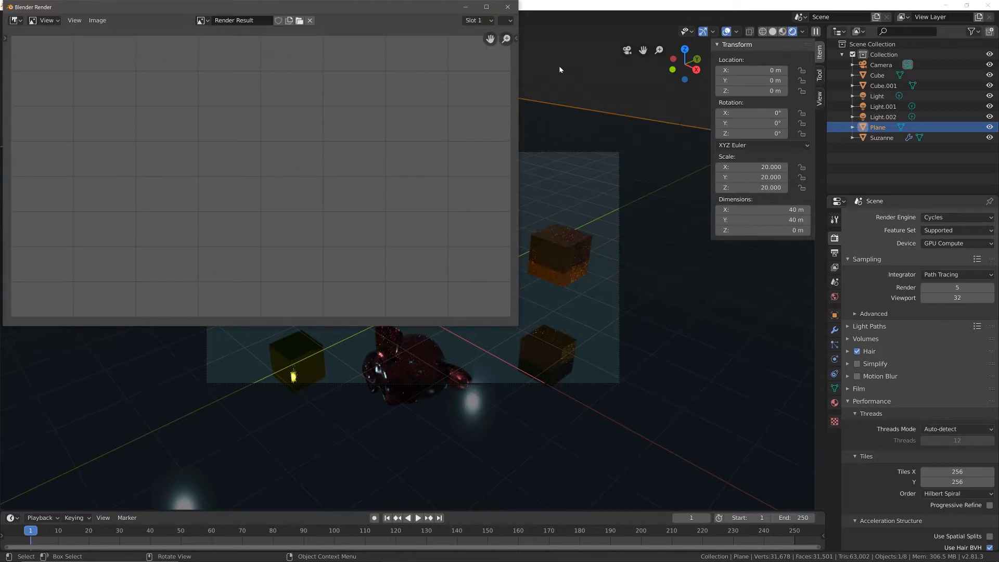
pyautogui.click(618, 89)
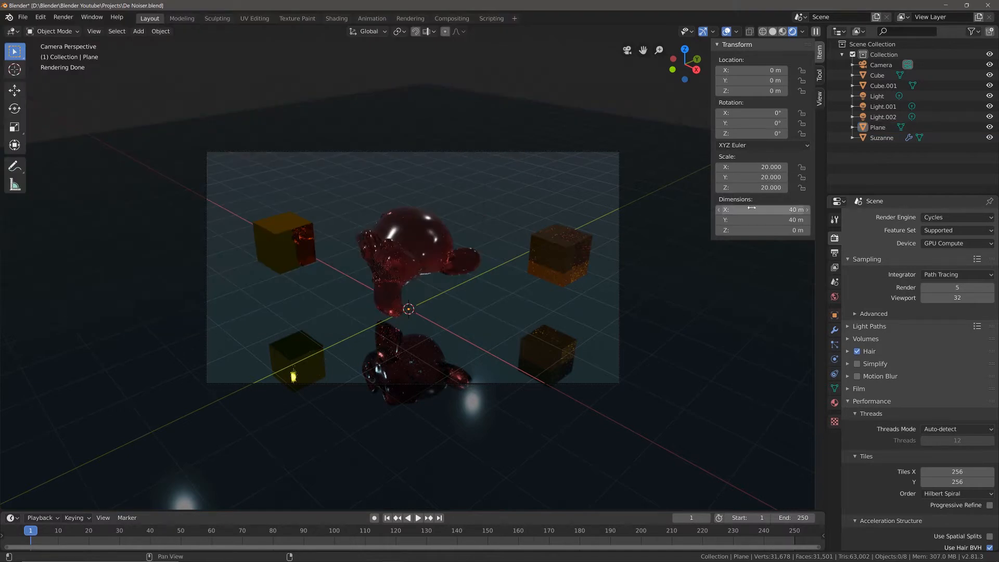
# Enable the Denoising Data pass for the view layer
pyautogui.click(835, 268)
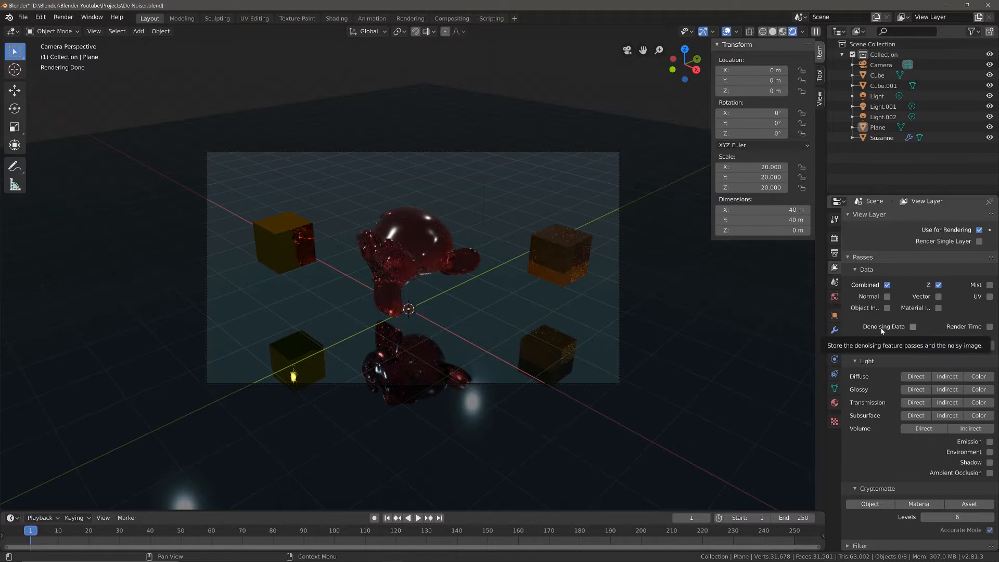
pyautogui.click(459, 19)
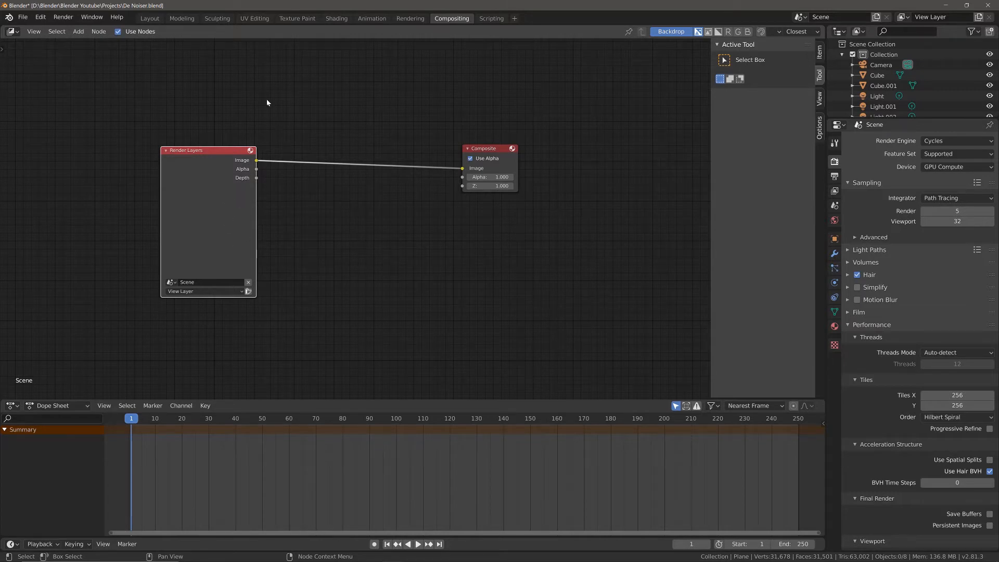
pyautogui.click(158, 18)
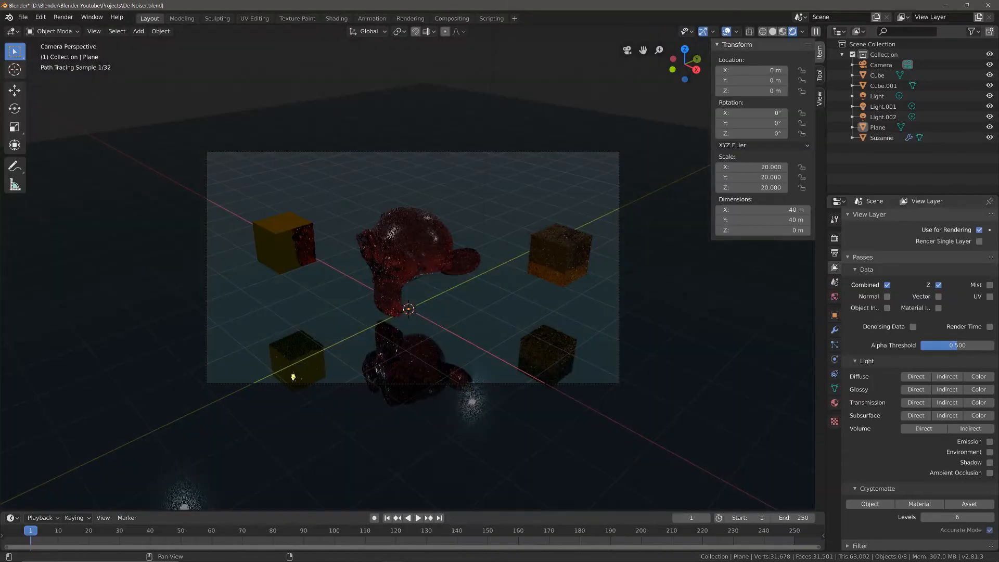
pyautogui.click(913, 326)
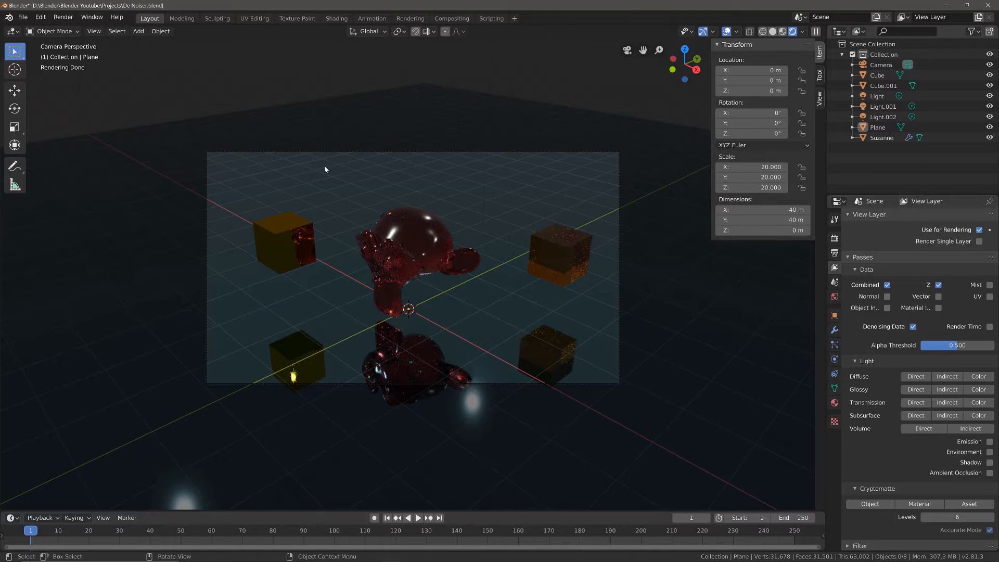
# Render the frame again into Slot 1 and compare it with the earlier render in Slot 2
pyautogui.click(63, 17)
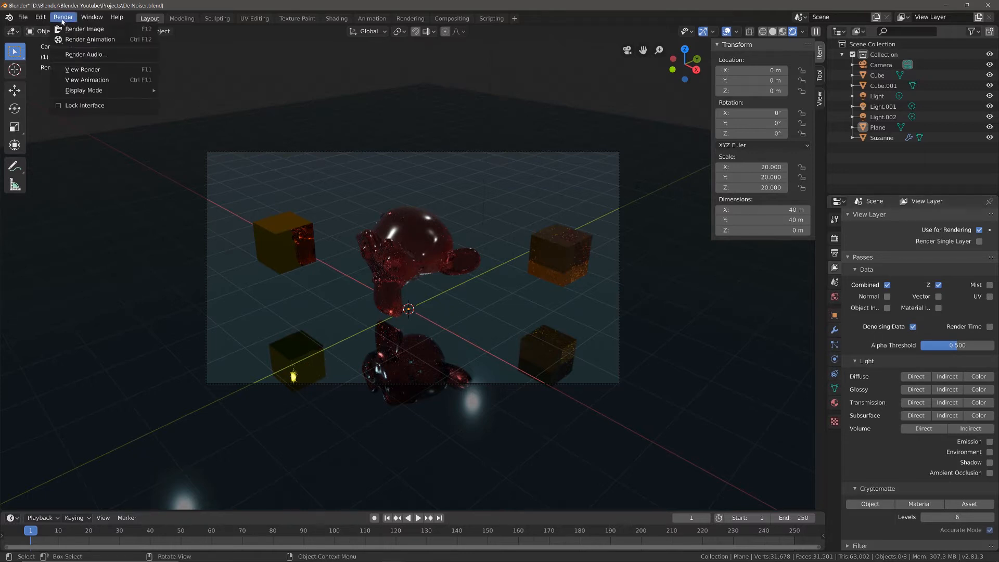
pyautogui.click(75, 30)
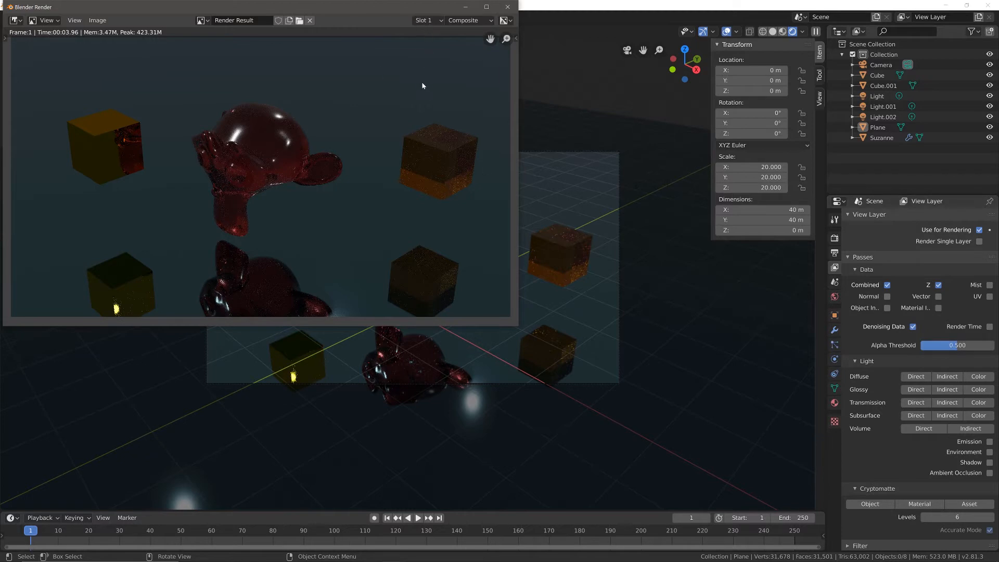
pyautogui.click(426, 20)
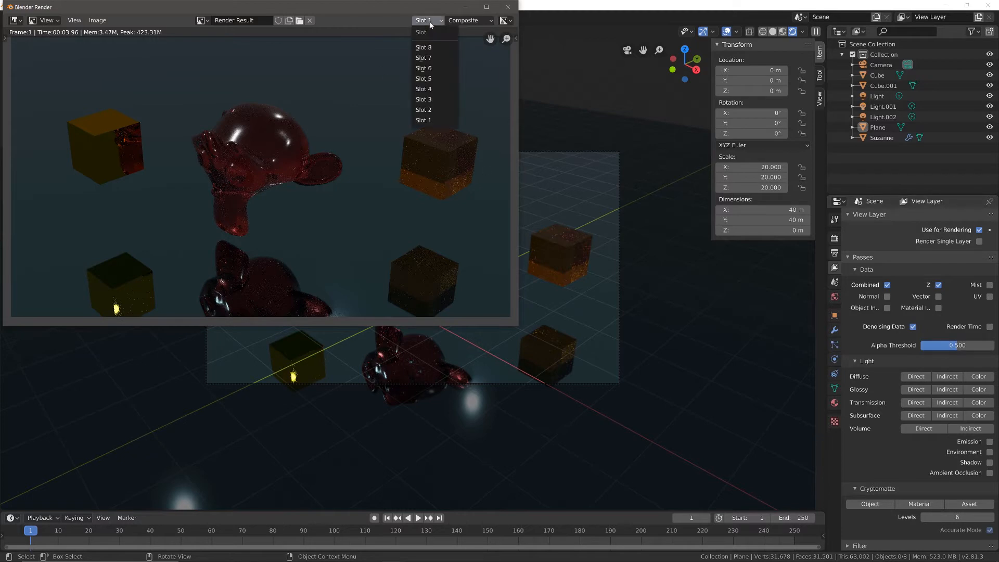
pyautogui.click(439, 108)
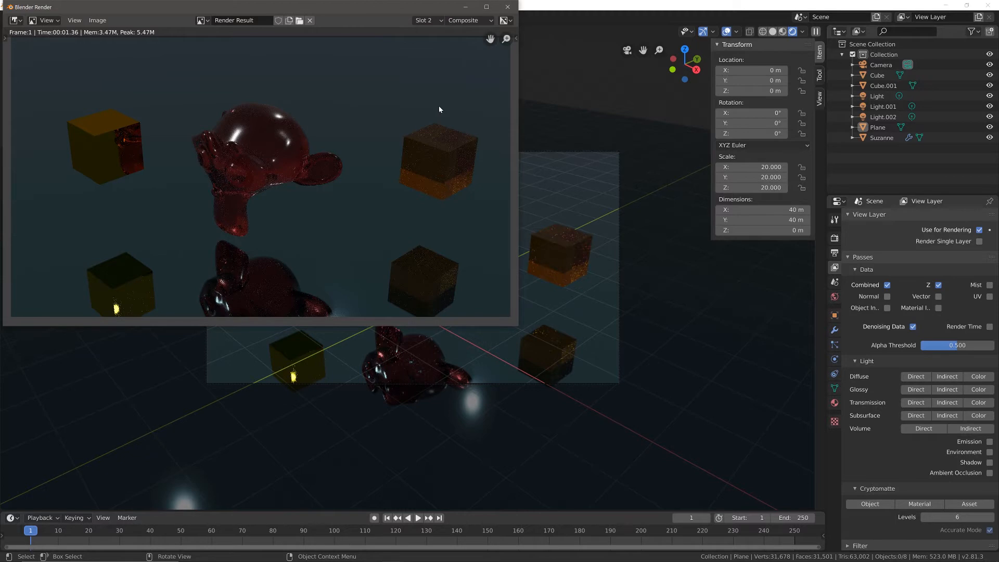
pyautogui.click(427, 20)
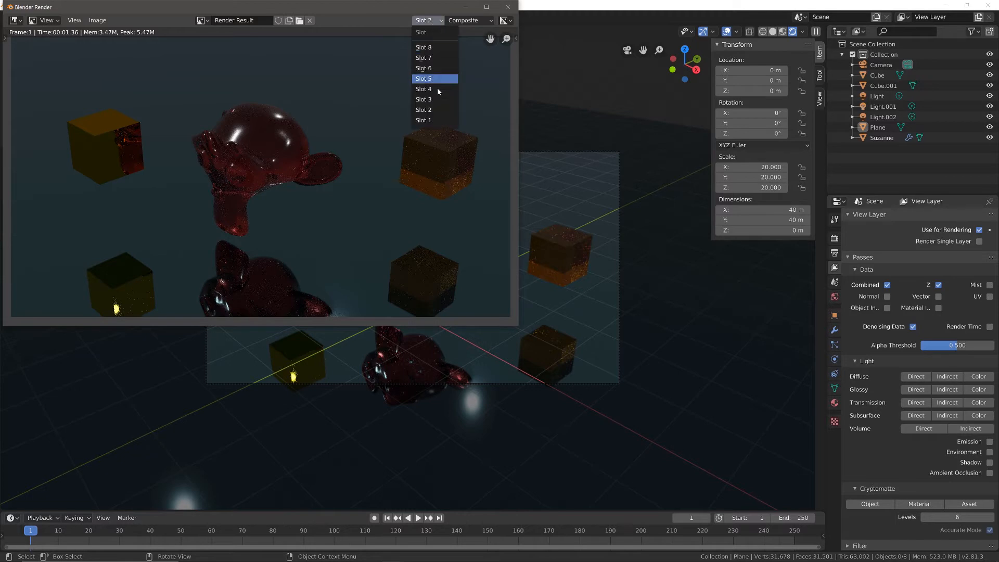
pyautogui.click(433, 120)
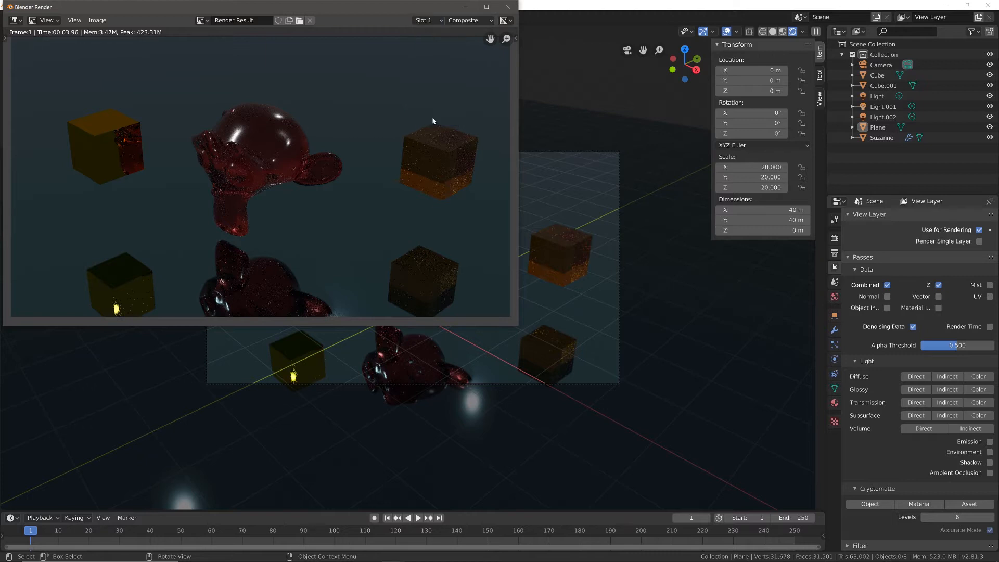
pyautogui.click(604, 65)
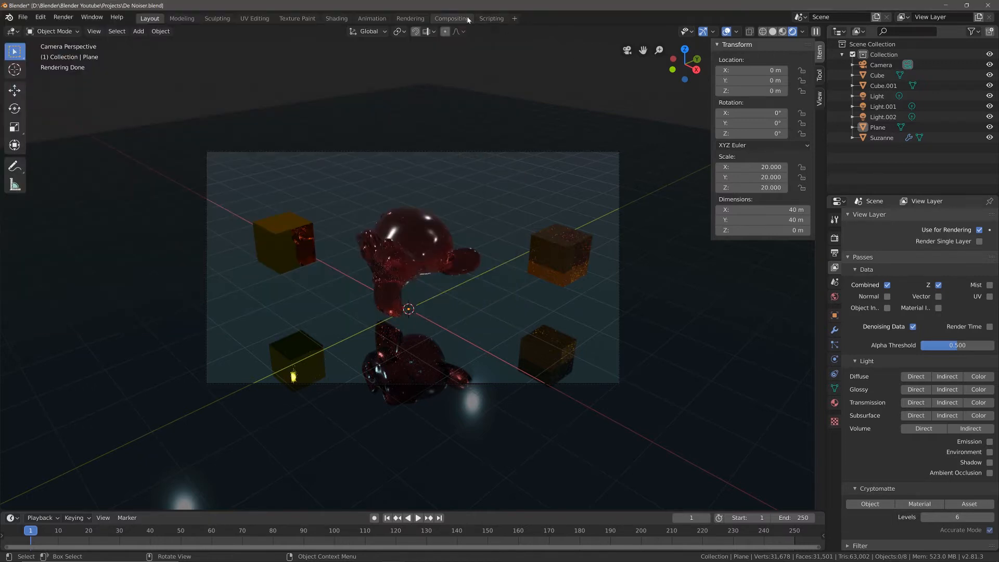
# Add a Viewer node below the Composite node in the compositor and link the Render Layers Image output to it
pyautogui.click(452, 18)
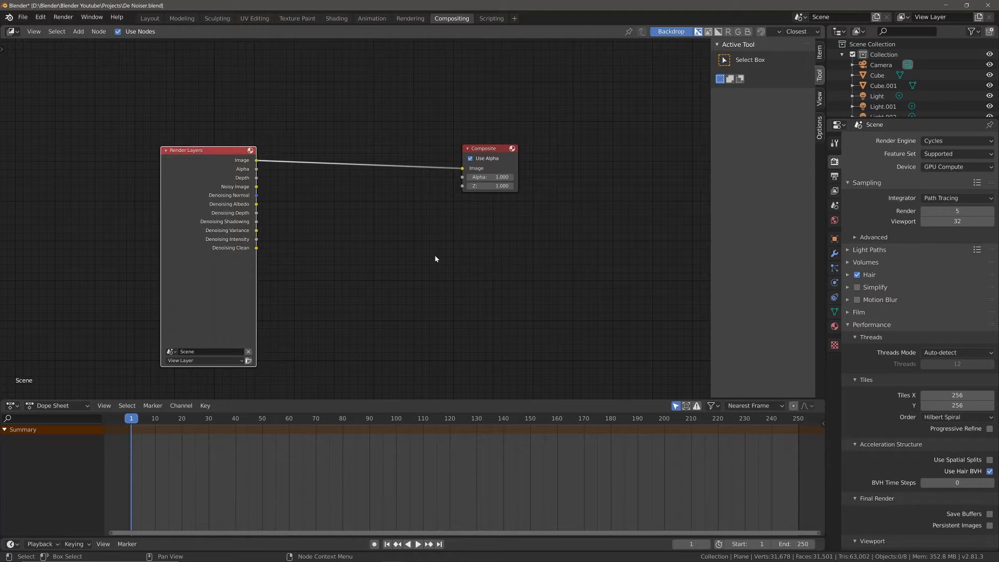
pyautogui.hotkey('shift', 'a')
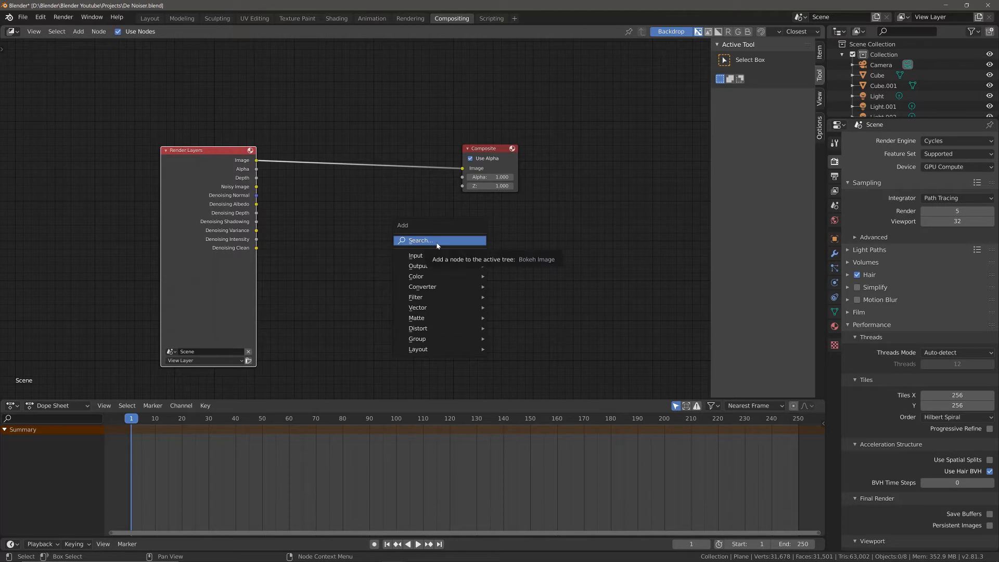
pyautogui.click(437, 242)
pyautogui.write('v')
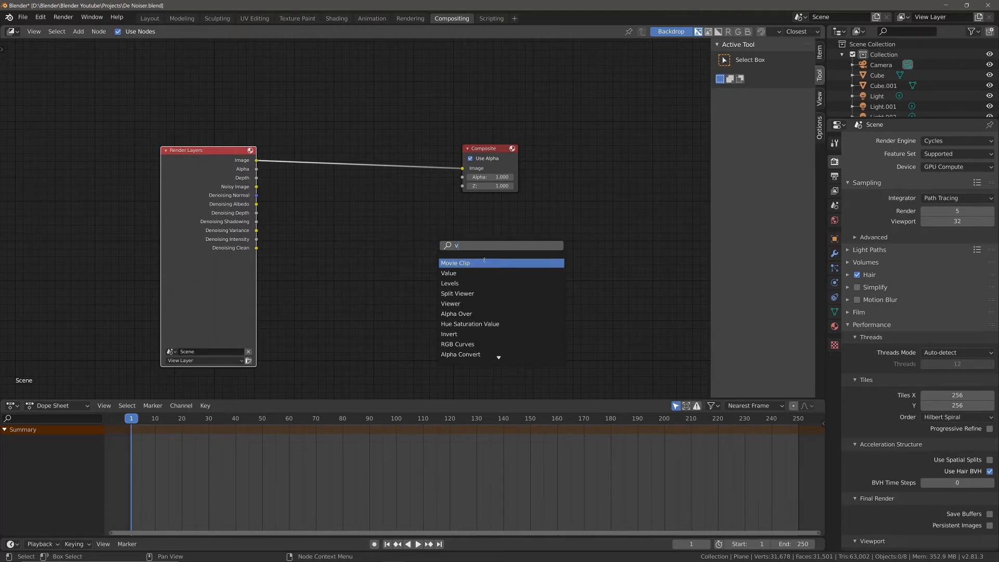
pyautogui.write('iew')
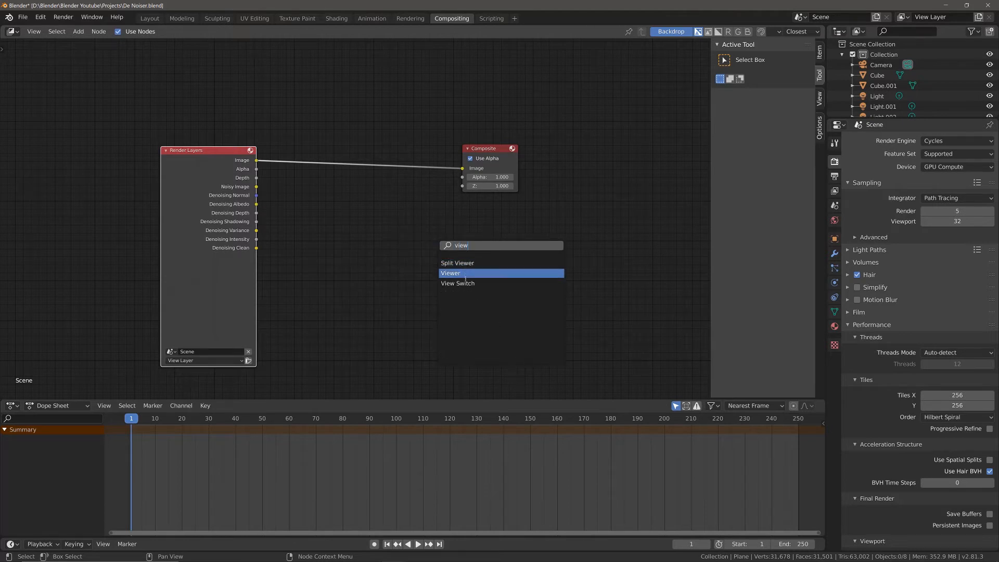
pyautogui.click(475, 272)
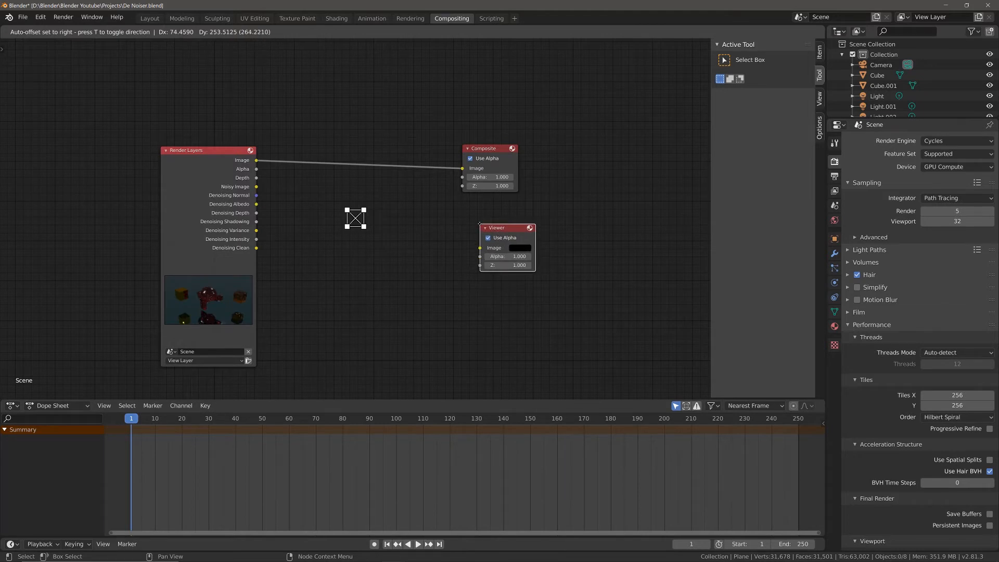
pyautogui.click(479, 224)
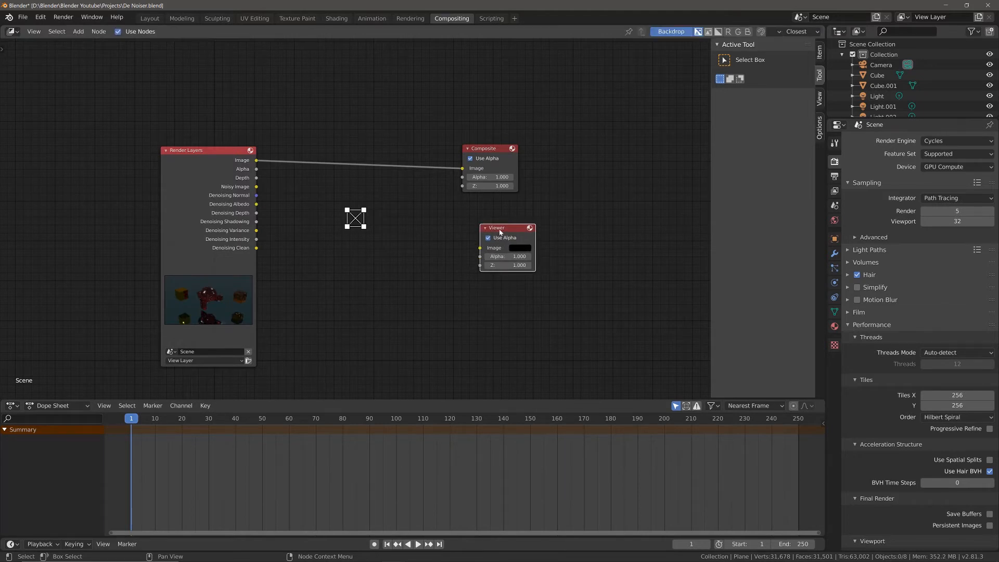
pyautogui.moveTo(258, 160); pyautogui.dragTo(483, 249)
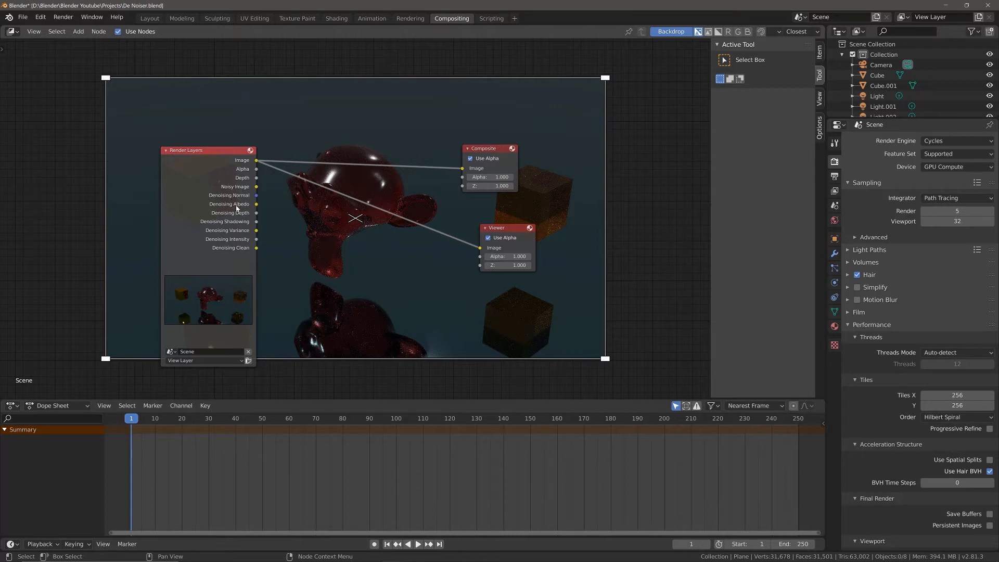
# Spread the Render Layers, Composite and Viewer nodes outward to clear the backdrop image
pyautogui.moveTo(222, 153); pyautogui.dragTo(68, 155)
pyautogui.moveTo(477, 154); pyautogui.dragTo(654, 129)
pyautogui.moveTo(484, 231); pyautogui.dragTo(639, 265)
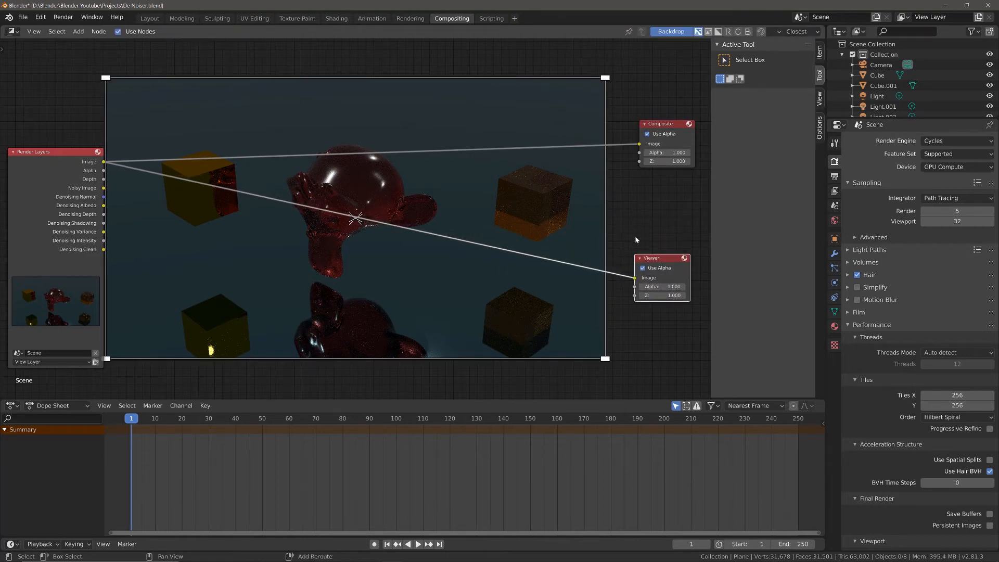
# Add a Denoise node and insert it on the link between the Render Layers and Viewer nodes
pyautogui.hotkey('shift', 'a')
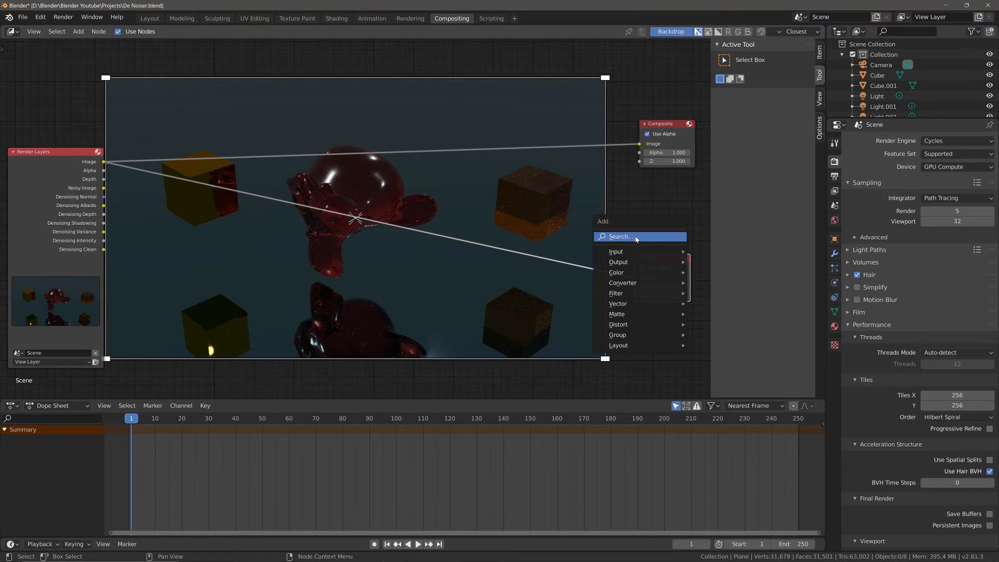
pyautogui.click(636, 238)
pyautogui.write('de')
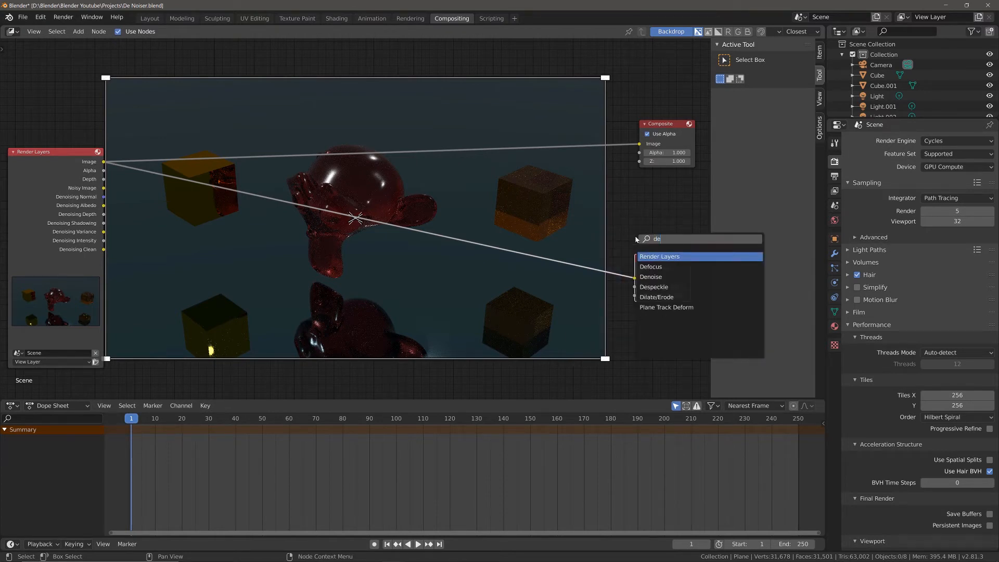
pyautogui.write('n')
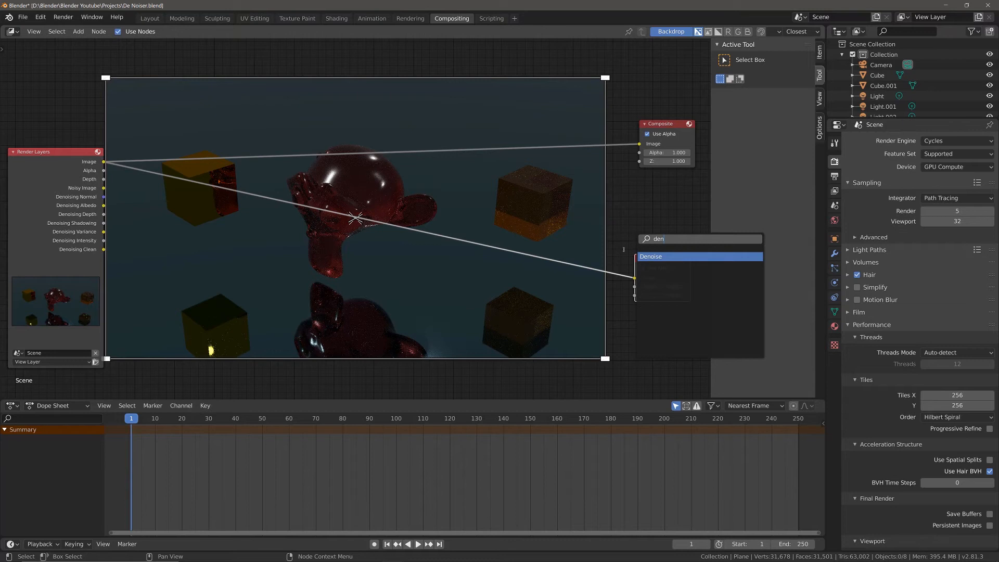
pyautogui.press('Return')
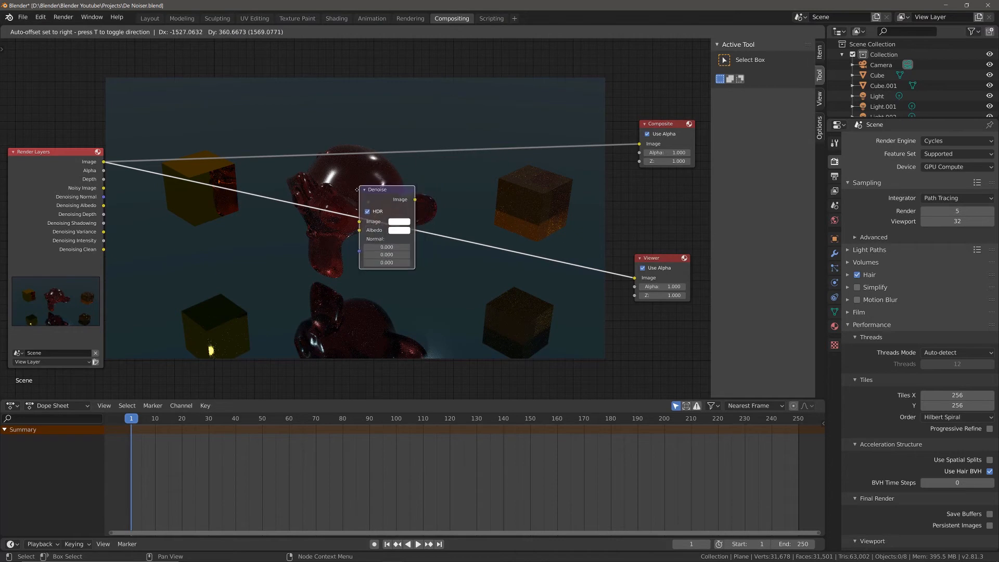
pyautogui.click(508, 224)
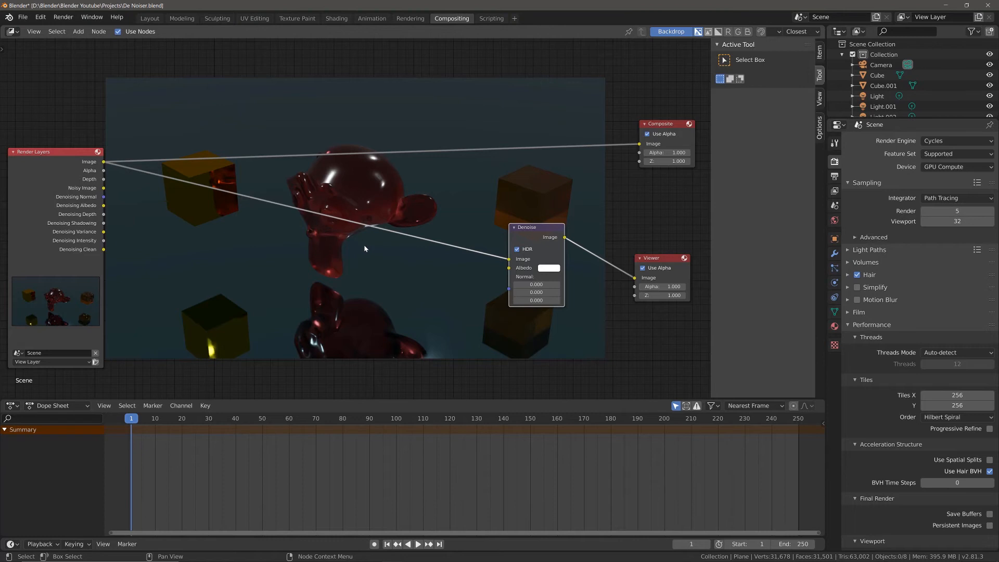
# Save the project and inspect the render result in the Rendering workspace
pyautogui.hotkey('ctrl', 's')
pyautogui.click(409, 18)
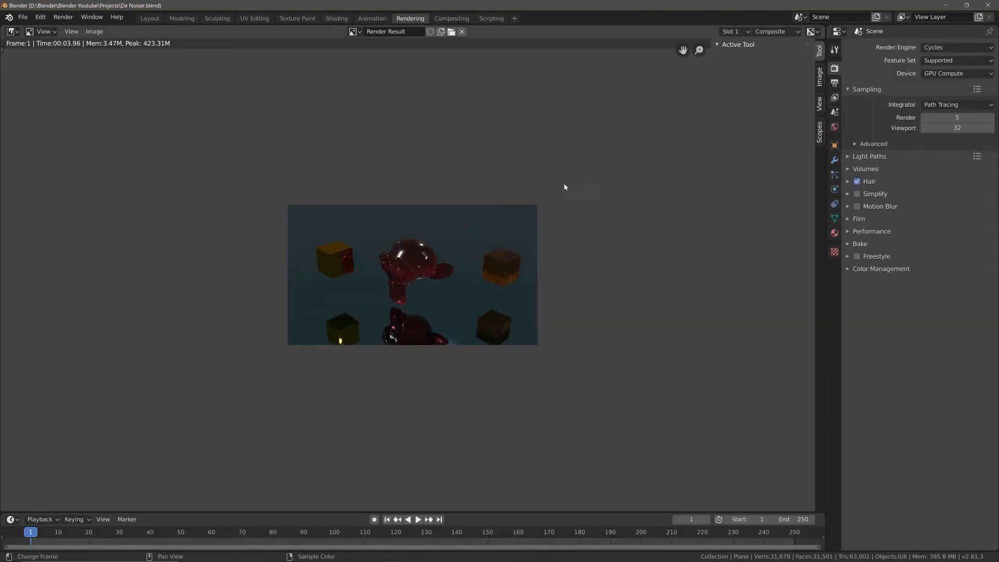
pyautogui.scroll(4, 508, 288)
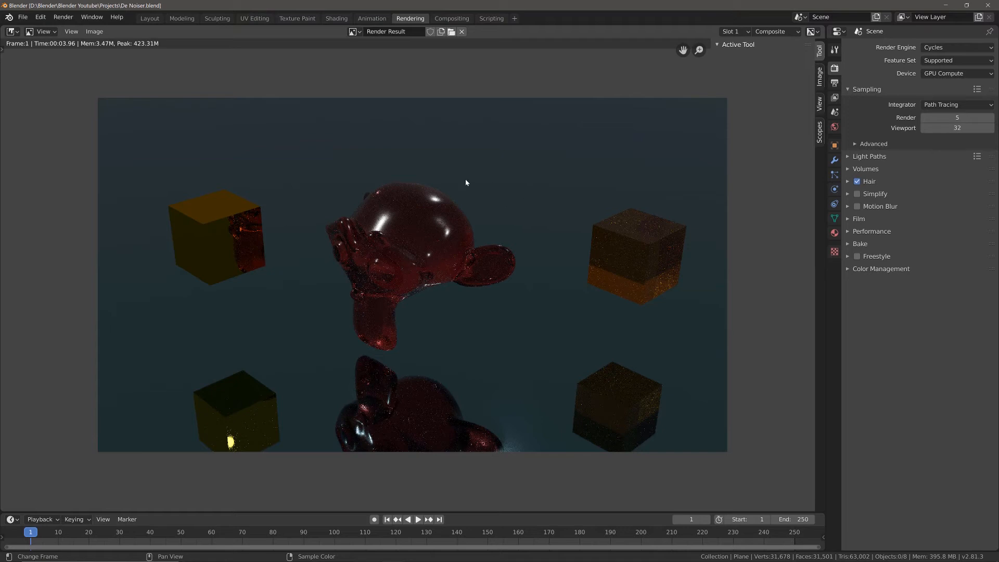
# Link the Denoise node's Image output to the Composite node's Image input in the compositor
pyautogui.click(452, 19)
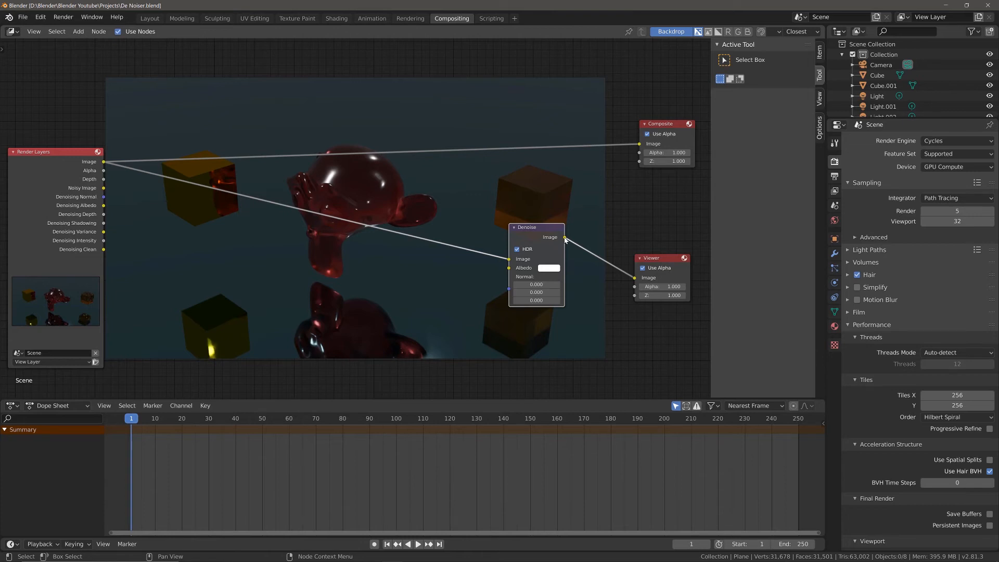
pyautogui.moveTo(565, 237); pyautogui.dragTo(644, 147)
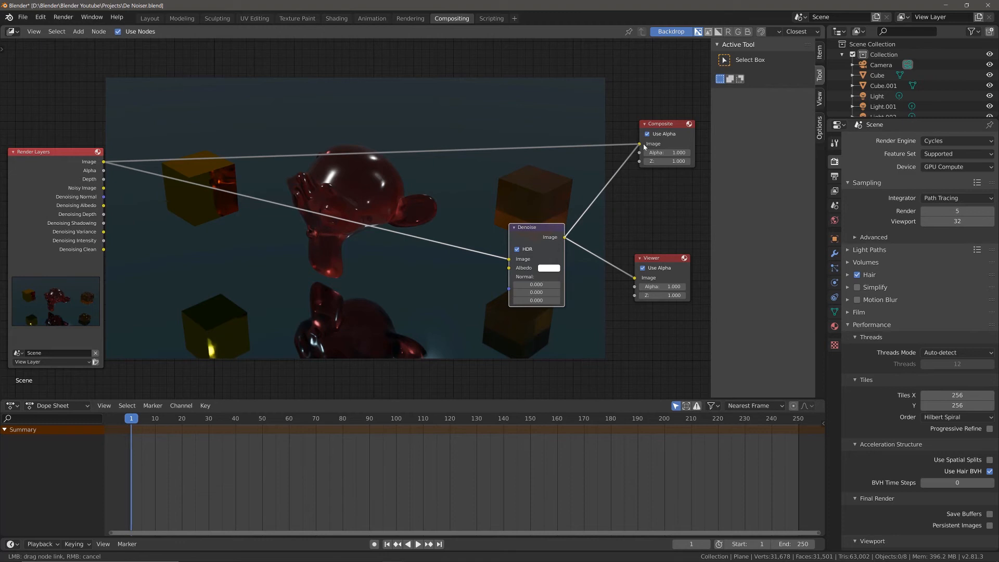
# Finish linking the Denoise output to the Composite node's Image input, and compare render slots 1 and 2 in the Rendering workspace
pyautogui.moveTo(644, 147); pyautogui.dragTo(644, 147)
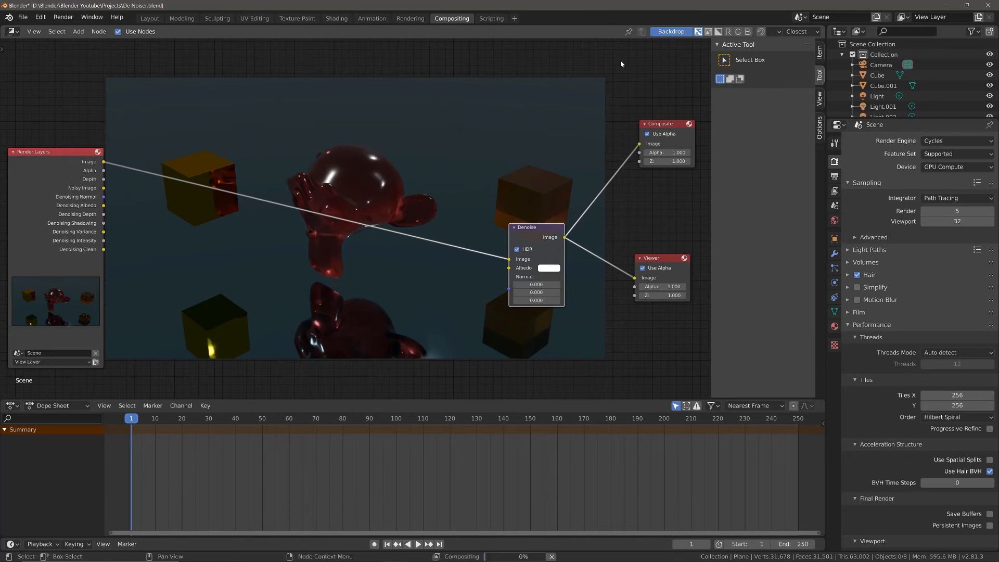
pyautogui.click(399, 19)
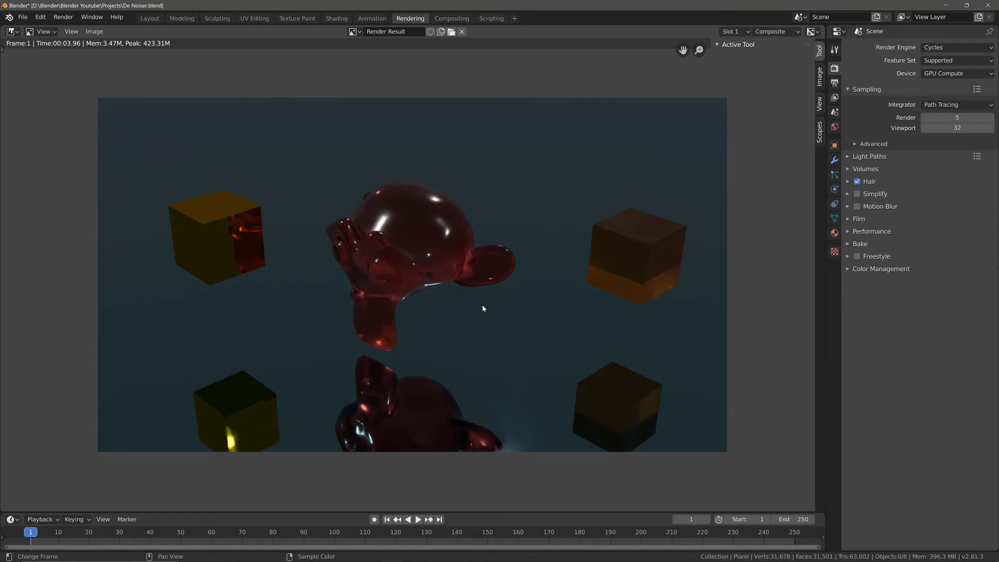
pyautogui.click(734, 31)
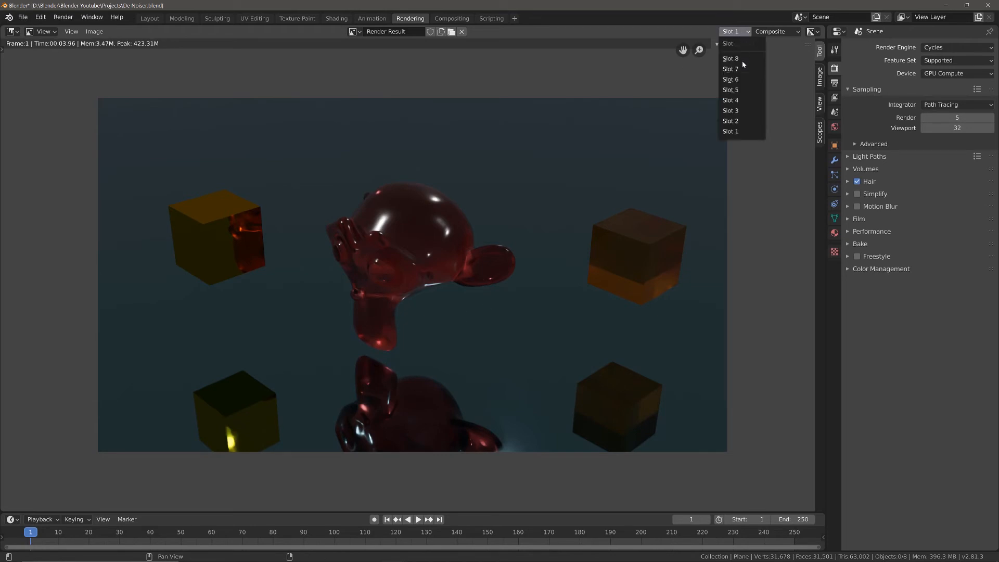
pyautogui.click(741, 125)
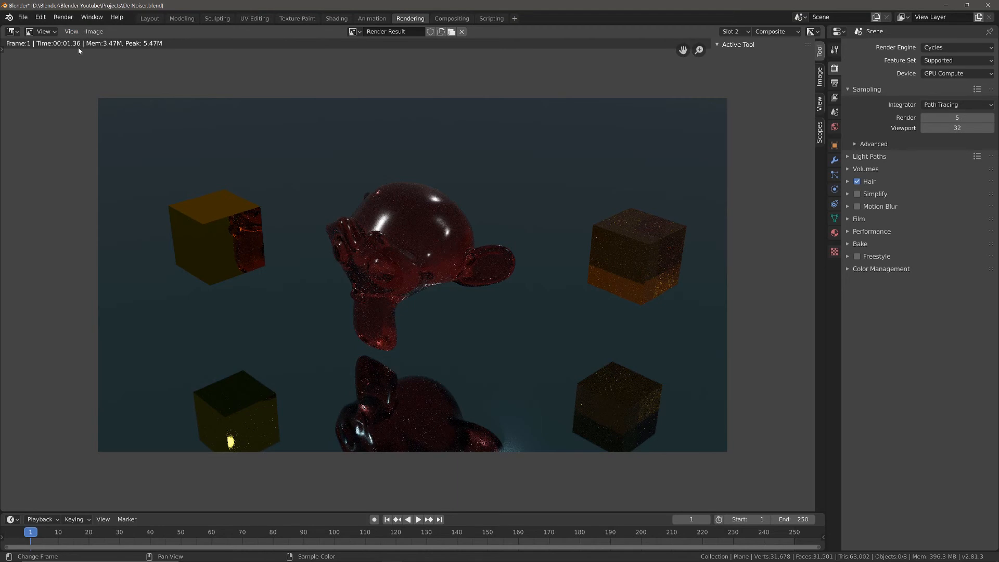
pyautogui.click(730, 32)
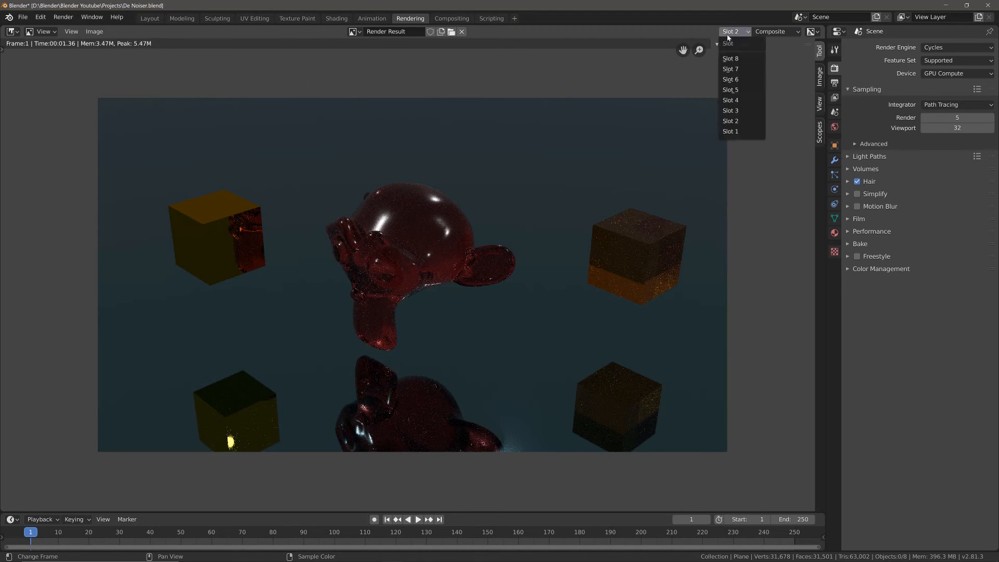
pyautogui.click(732, 132)
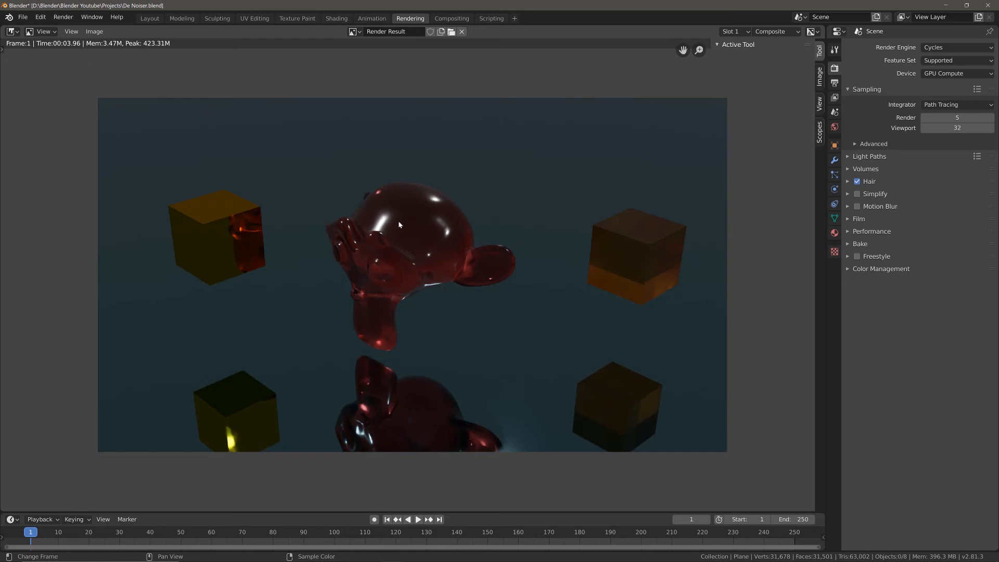
pyautogui.click(739, 31)
pyautogui.click(736, 121)
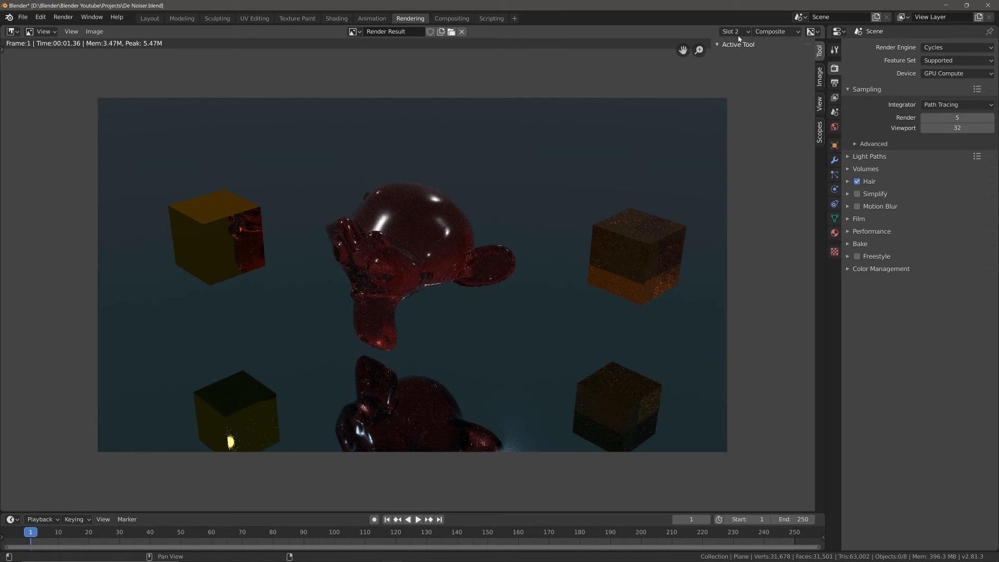
pyautogui.click(734, 31)
pyautogui.click(731, 131)
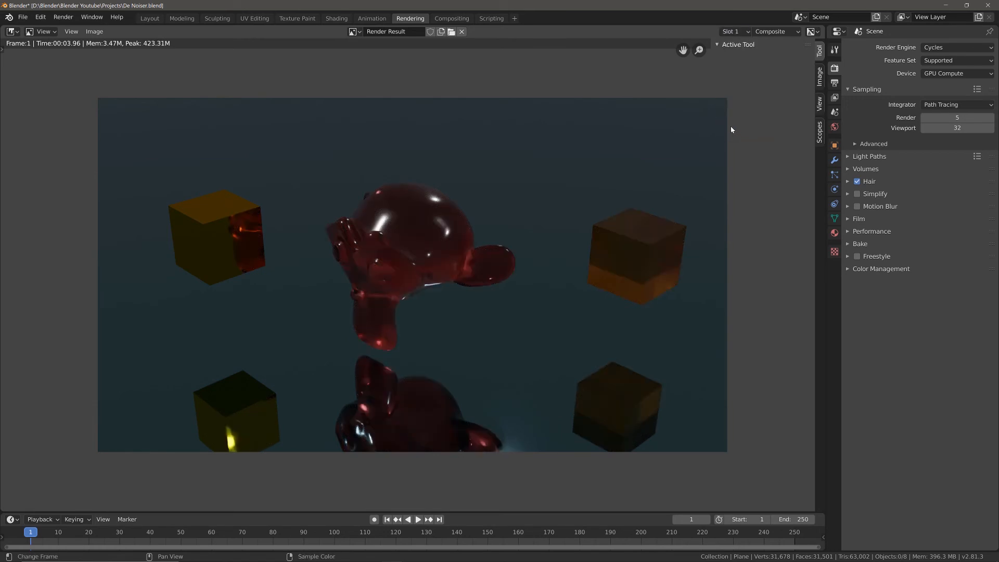
# In the compositor, link the Render Layers' Noisy Image, Denoising Normal and Denoising Albedo outputs to the Denoise node's Image, Normal and Albedo inputs
pyautogui.click(461, 19)
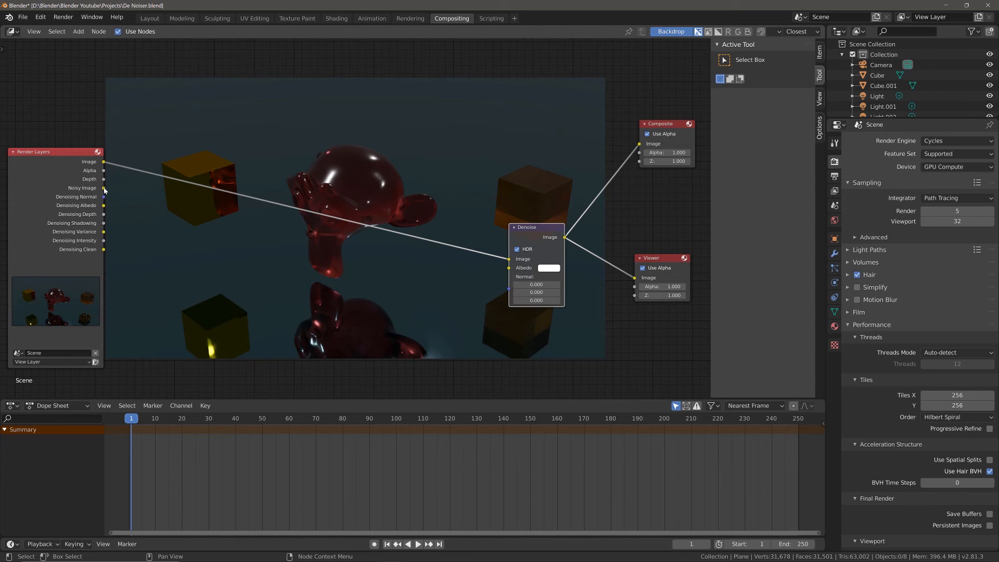
pyautogui.moveTo(104, 189); pyautogui.dragTo(514, 262)
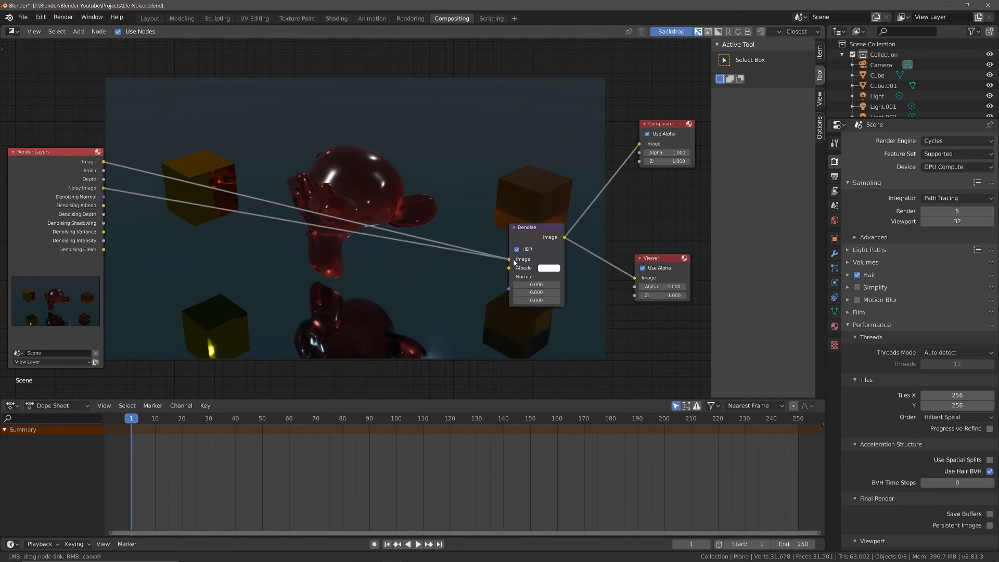
pyautogui.moveTo(515, 262); pyautogui.dragTo(515, 262)
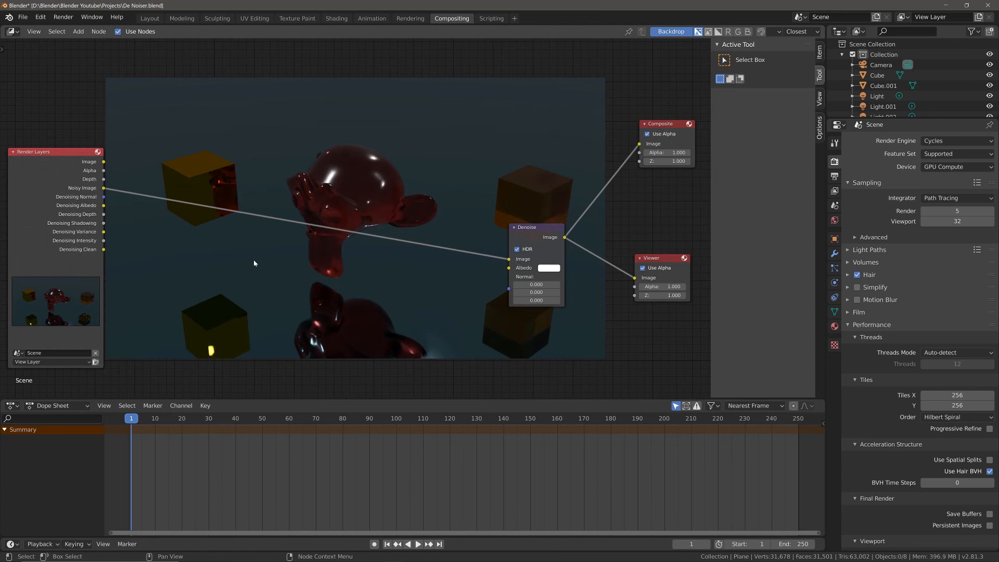
pyautogui.moveTo(104, 196); pyautogui.dragTo(510, 293)
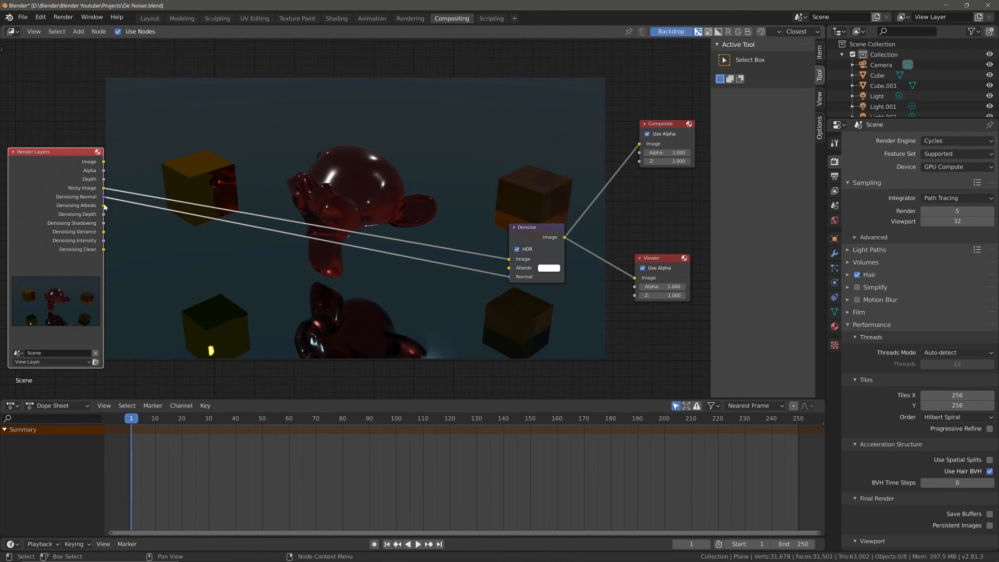
pyautogui.moveTo(104, 206)
pyautogui.mouseDown()
pyautogui.moveTo(404, 272)
pyautogui.moveTo(509, 269)
pyautogui.mouseUp()
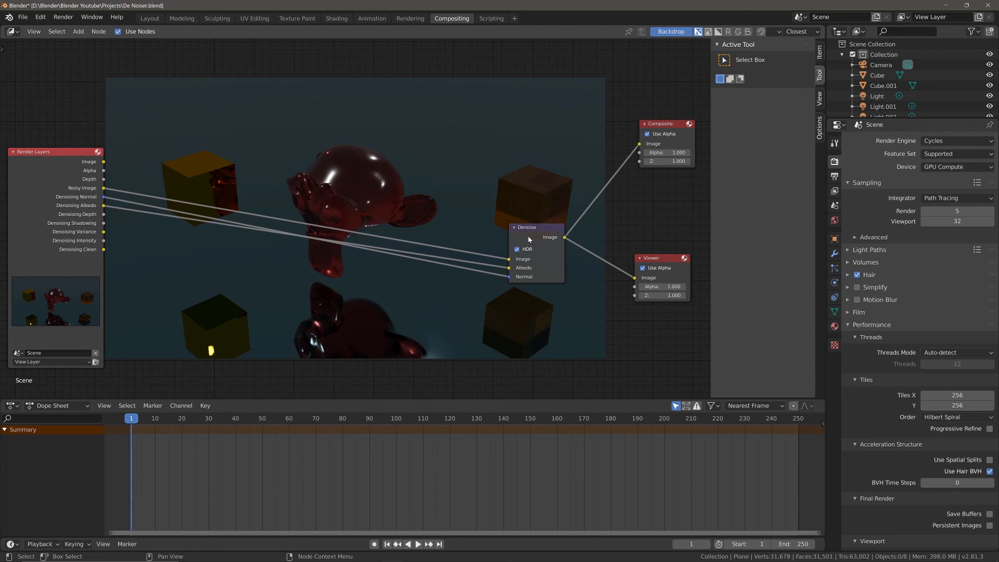
# Examine the rewired denoised result in the Rendering workspace, alternating between Slot 1 and the undenoised render in Slot 2
pyautogui.click(411, 19)
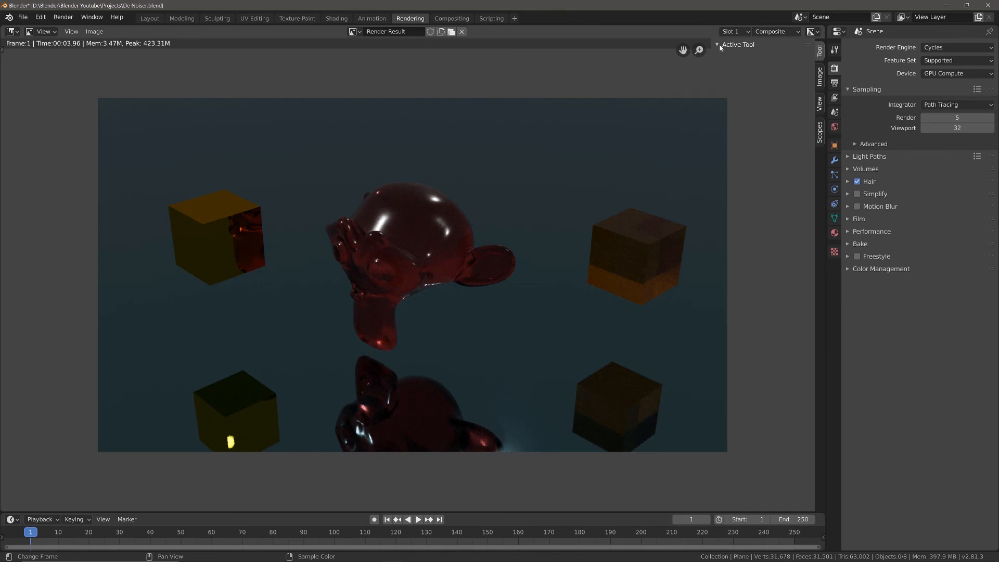
pyautogui.click(731, 31)
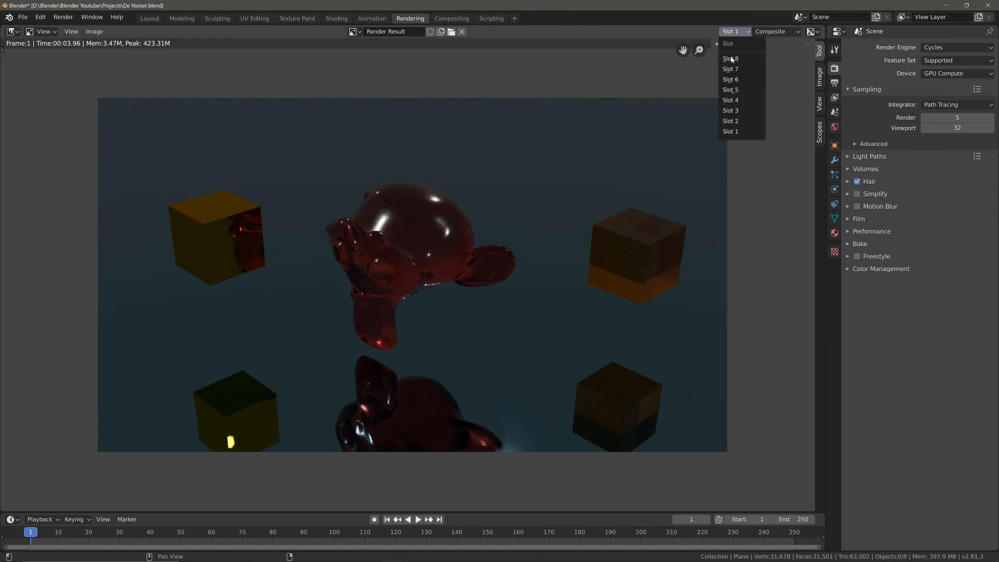
pyautogui.click(752, 121)
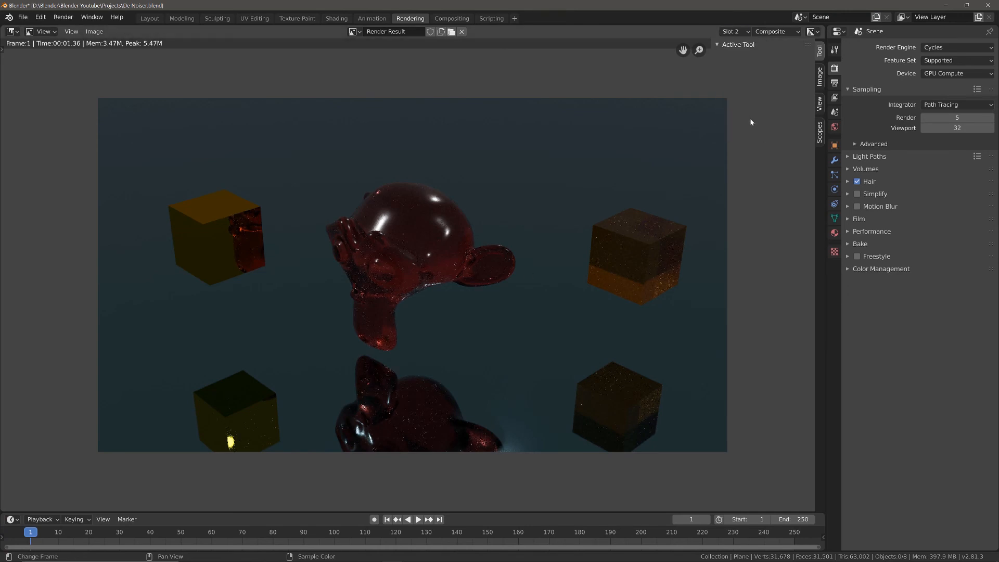
pyautogui.click(734, 31)
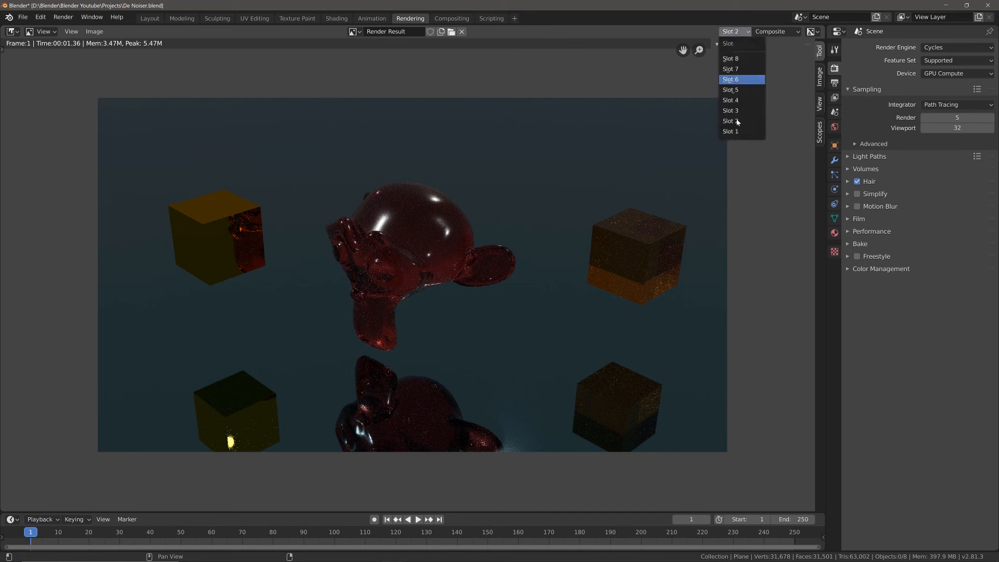
pyautogui.click(740, 132)
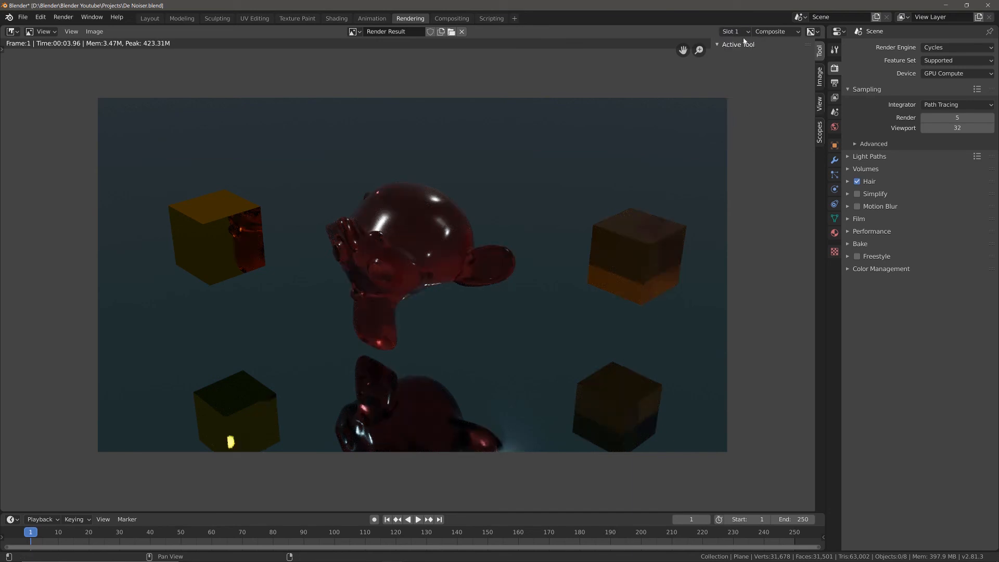
pyautogui.click(740, 32)
pyautogui.click(731, 120)
pyautogui.click(735, 31)
pyautogui.click(749, 132)
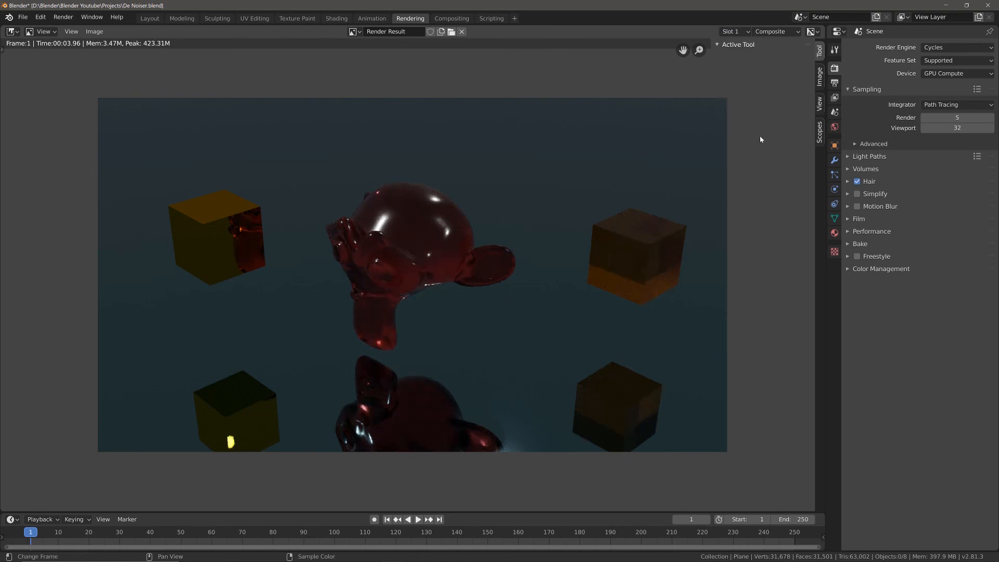